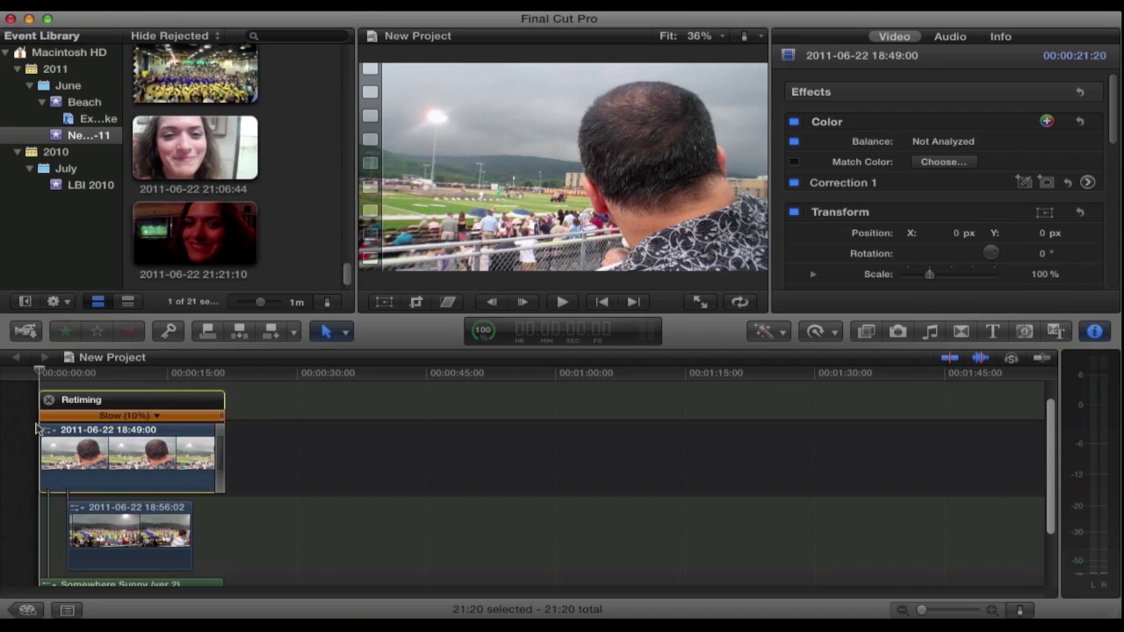
scroll(36, 428, "down", 1)
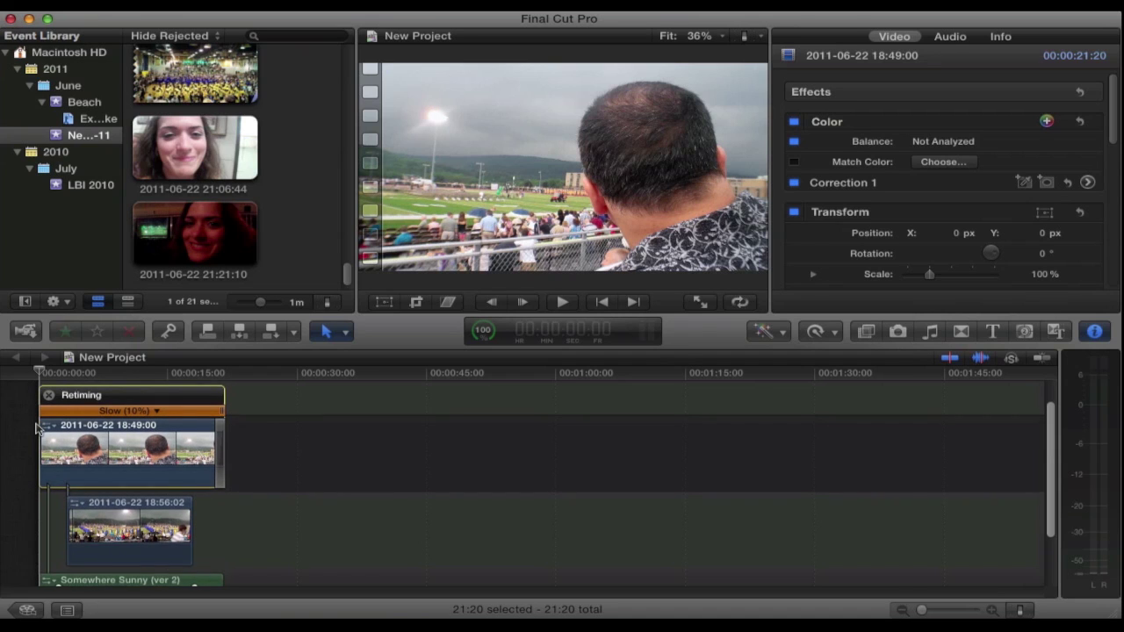
scroll(36, 428, "down", 5)
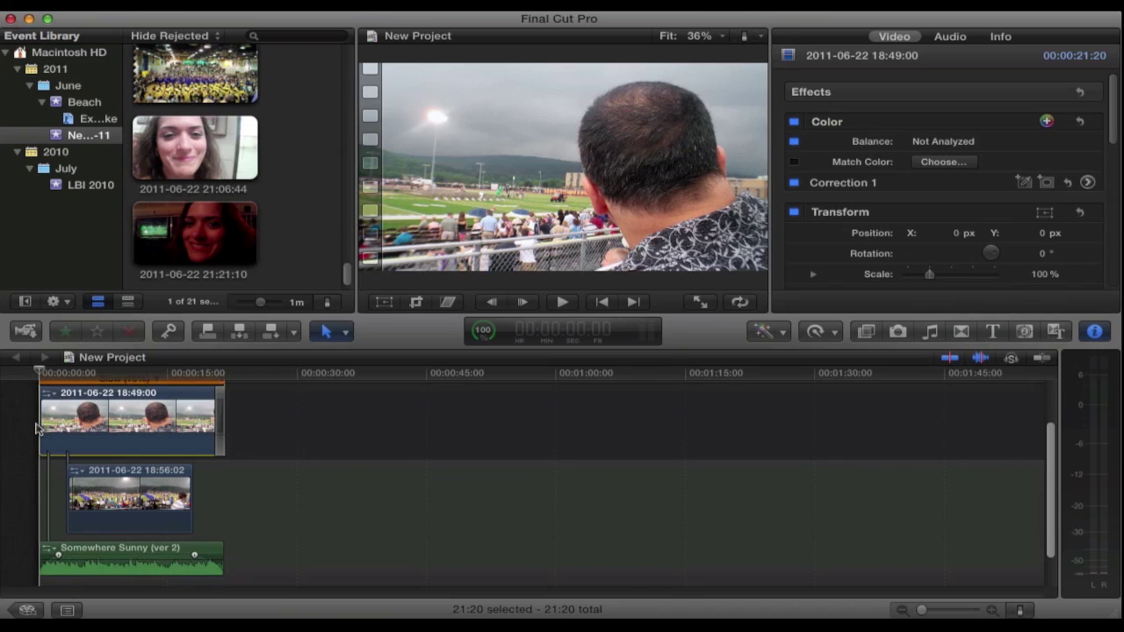
scroll(36, 428, "up", 4)
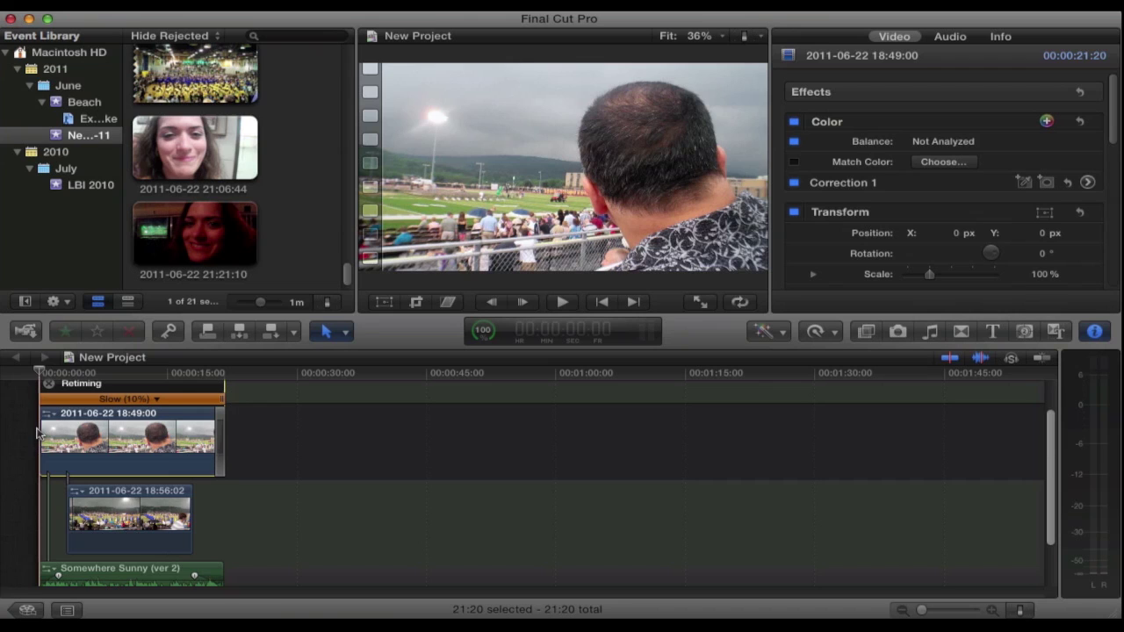
left_click(824, 332)
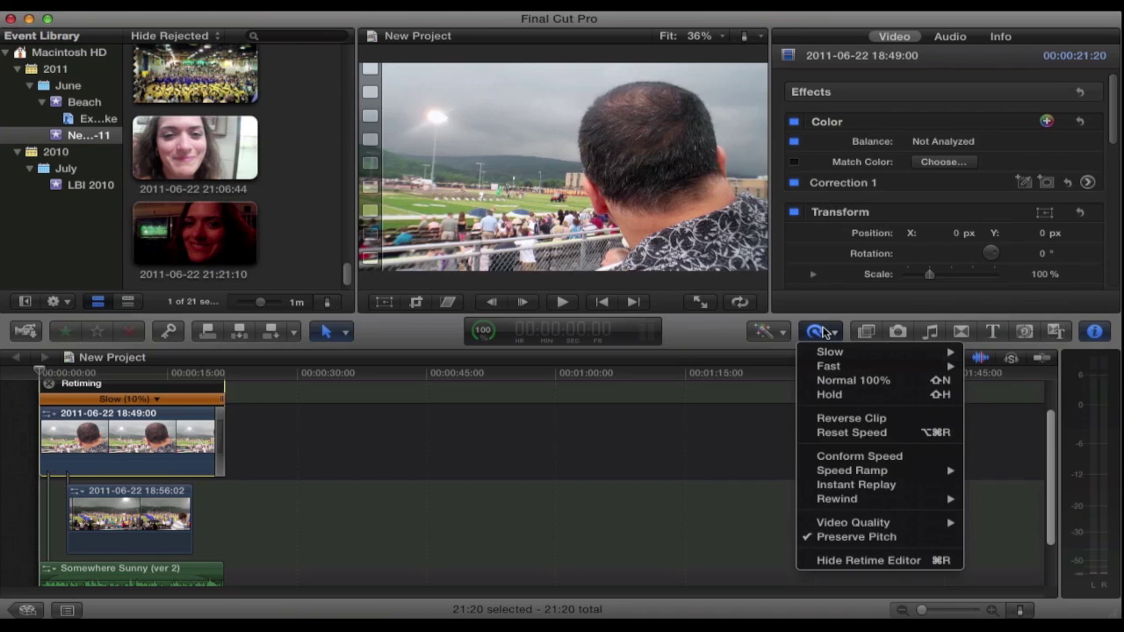
mouse_move(826, 355)
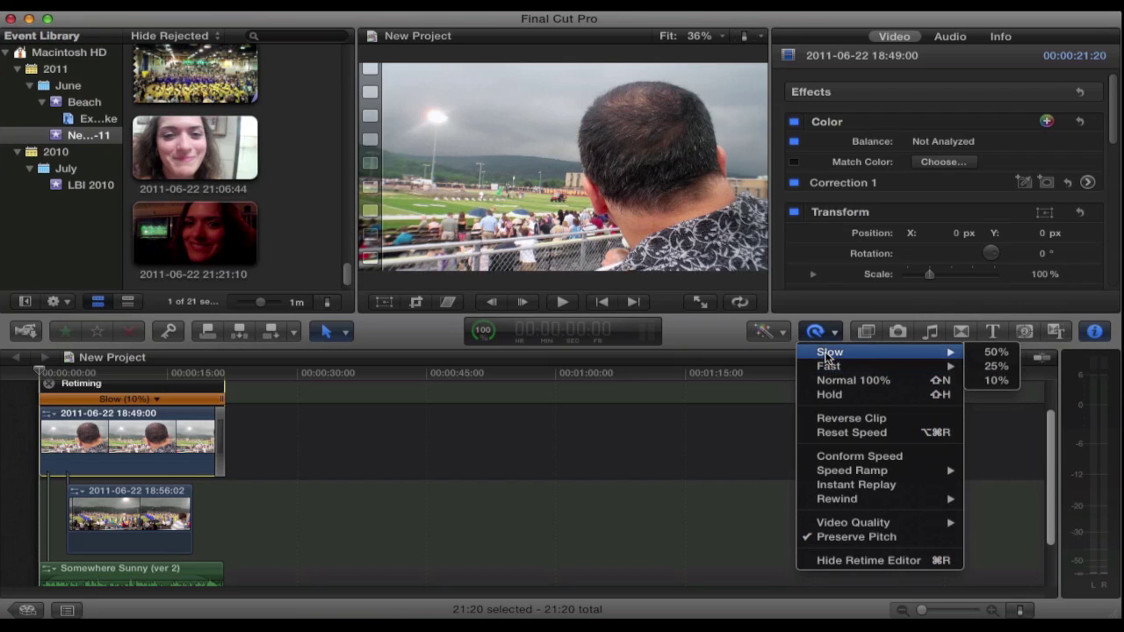
mouse_move(922, 367)
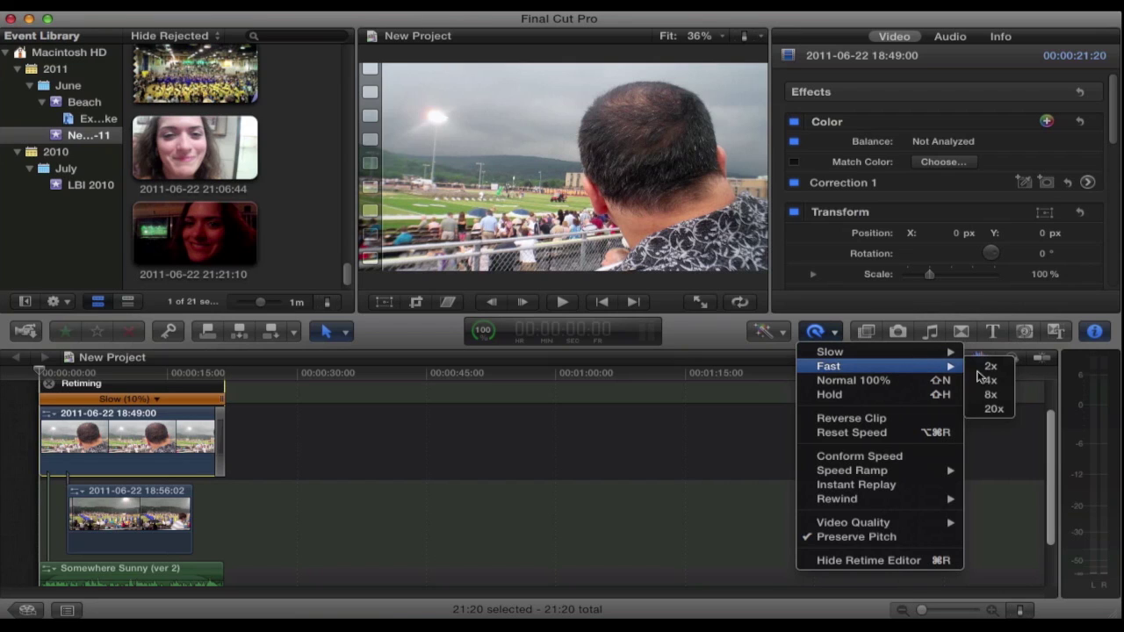
left_click(805, 330)
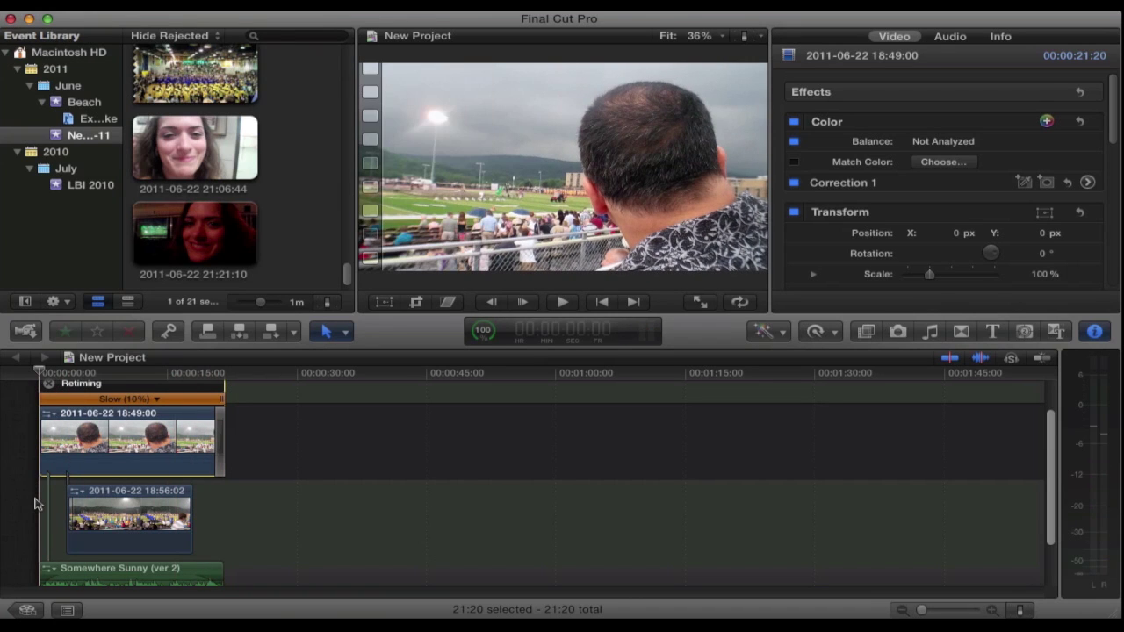
scroll(35, 502, "down", 3)
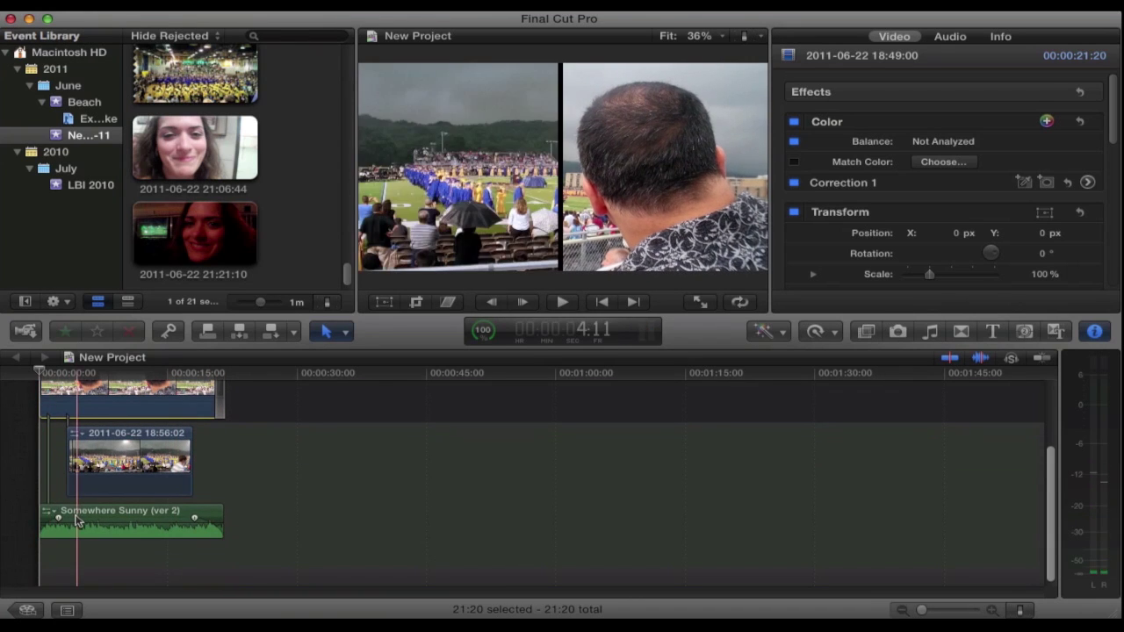
scroll(37, 521, "up", 3)
scroll(36, 521, "up", 2)
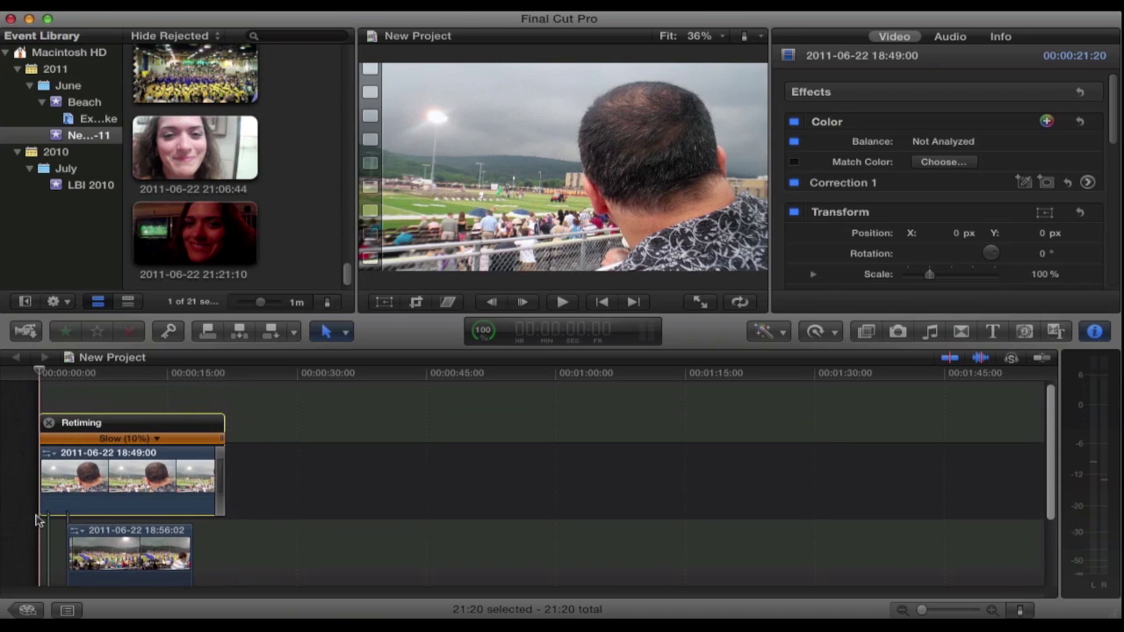
scroll(35, 520, "up", 2)
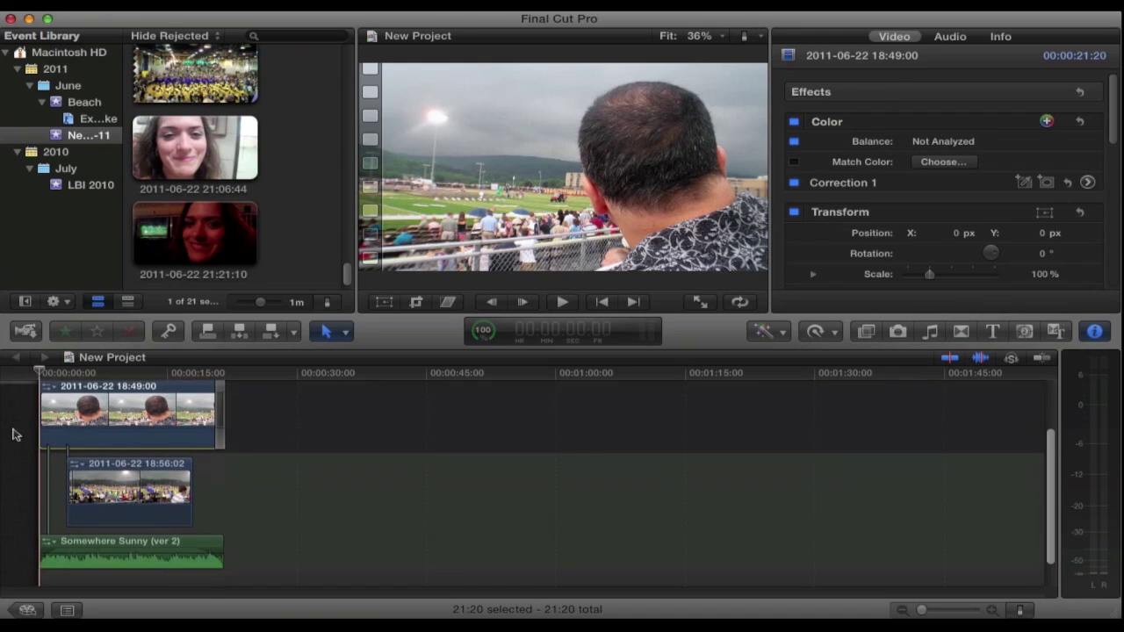
scroll(13, 434, "down", 3)
scroll(13, 433, "up", 3)
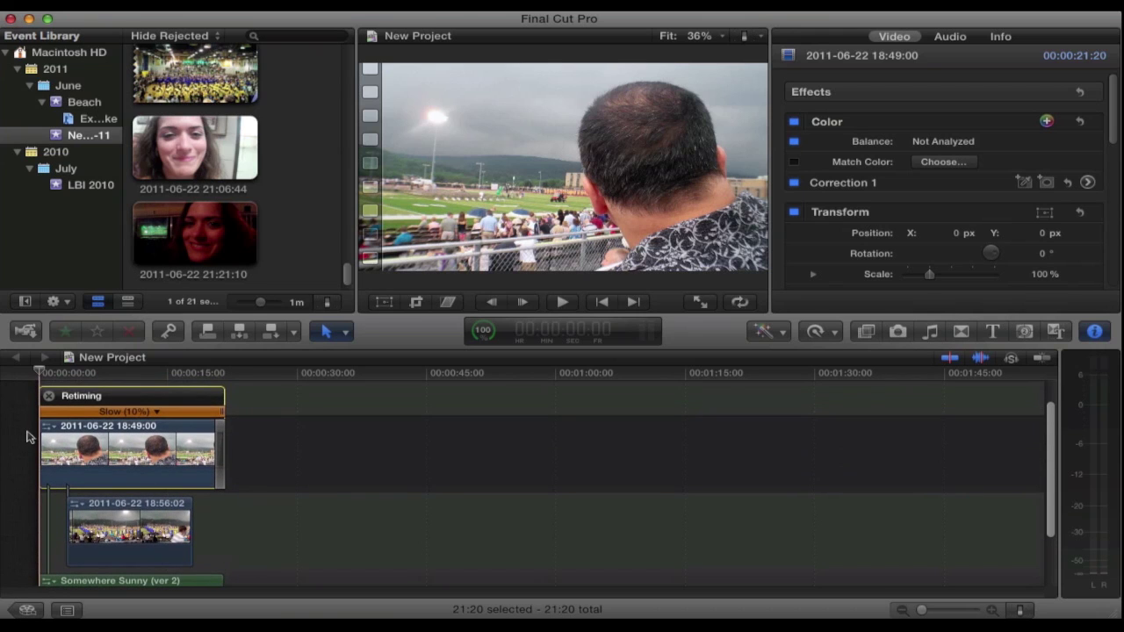
left_click(38, 435)
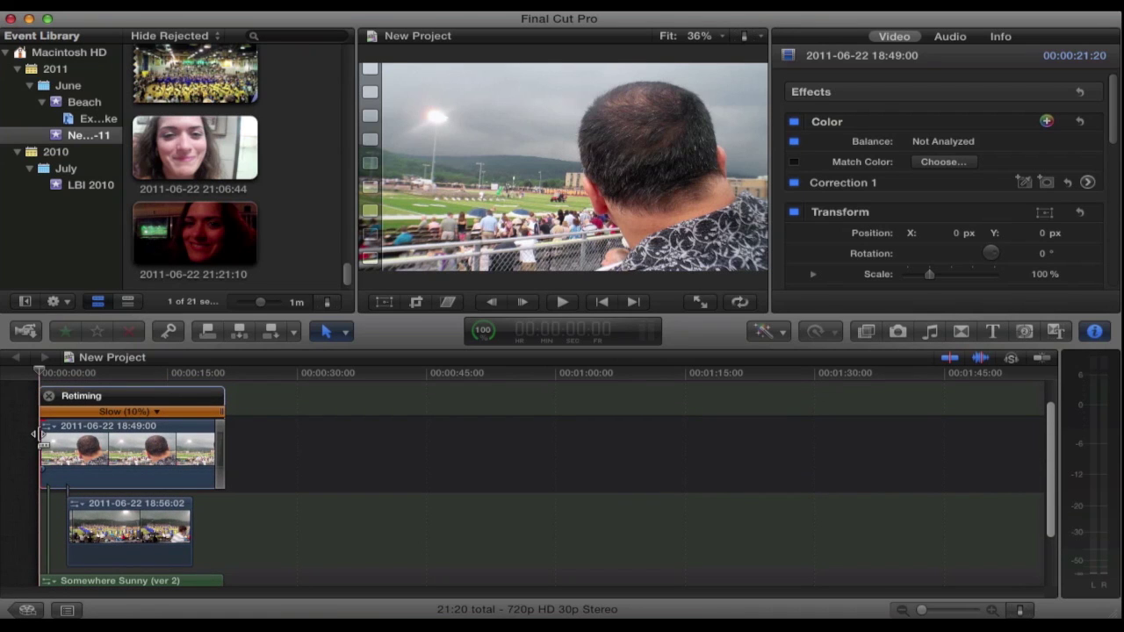
left_click(48, 441)
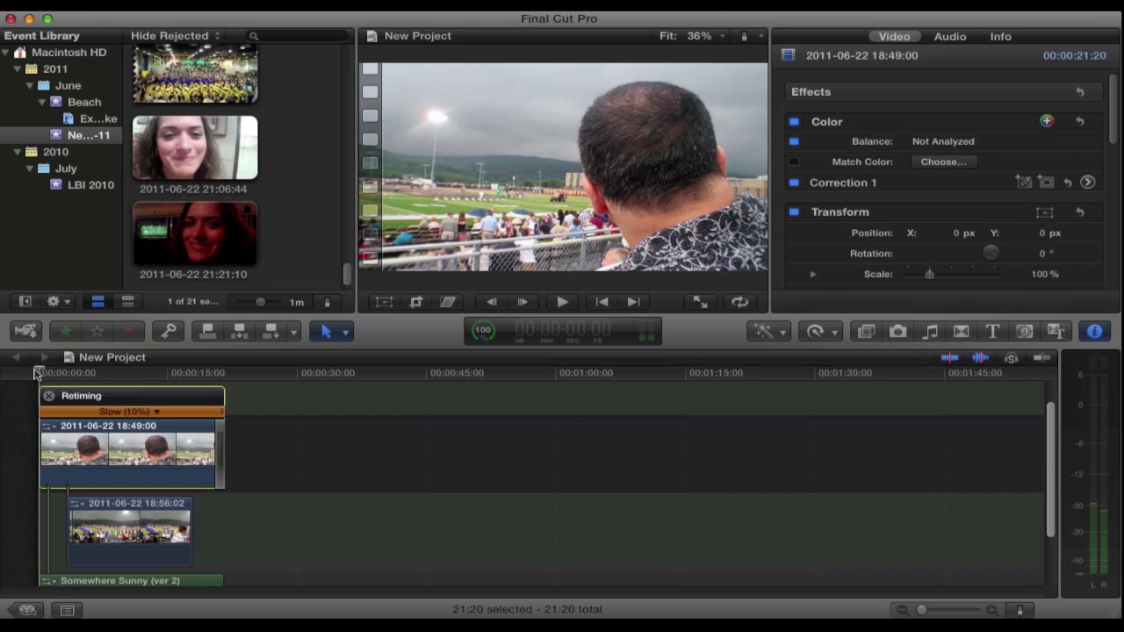
key("space")
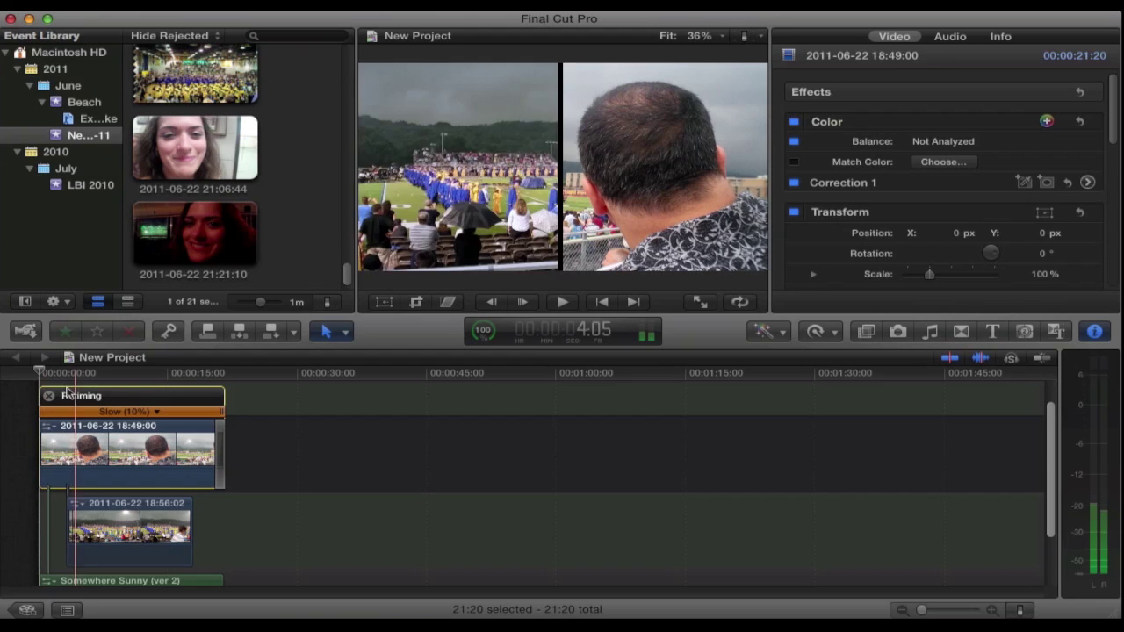
key("space")
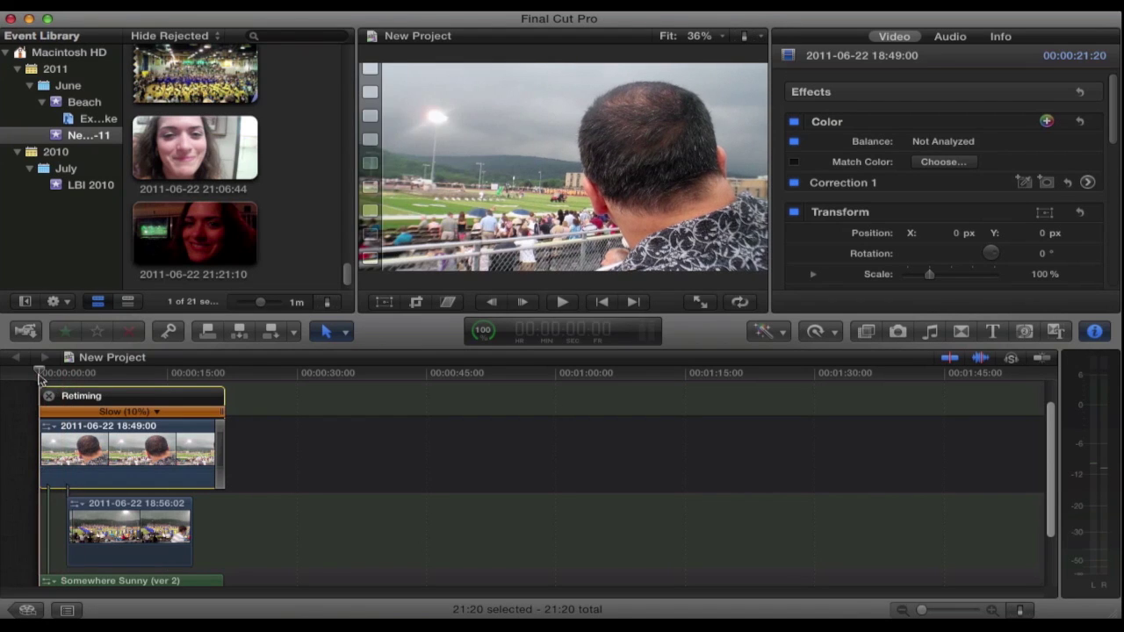
left_click(39, 373)
left_click(39, 373)
- Bring up the Trim controls on the slowed clip and scrub about 3 seconds in
left_click(417, 303)
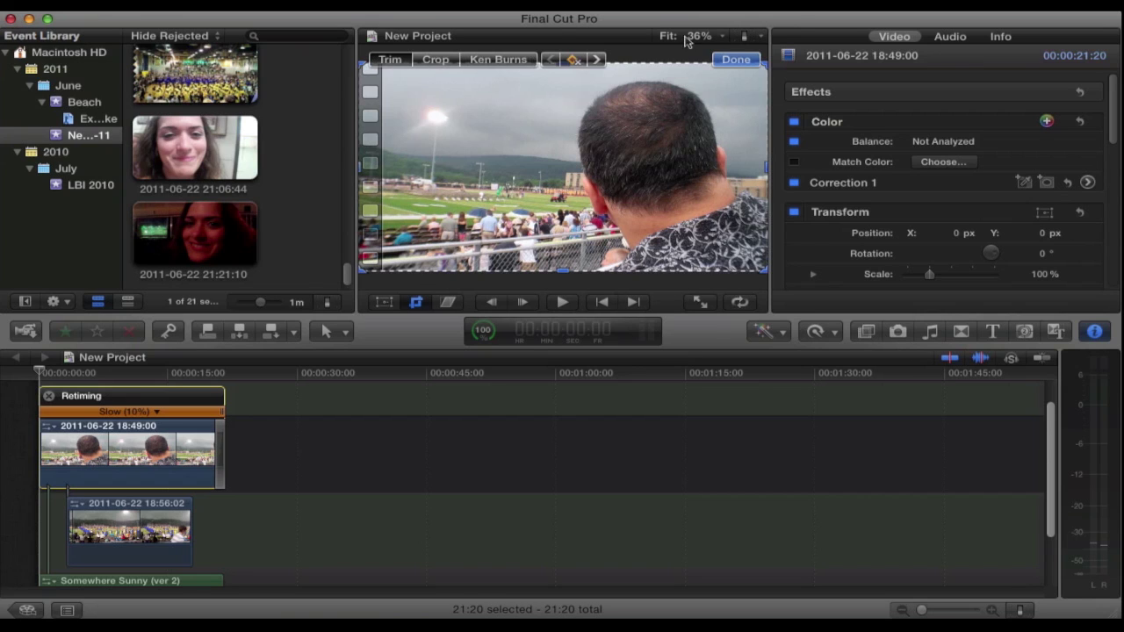
left_click_drag(39, 373, 65, 374)
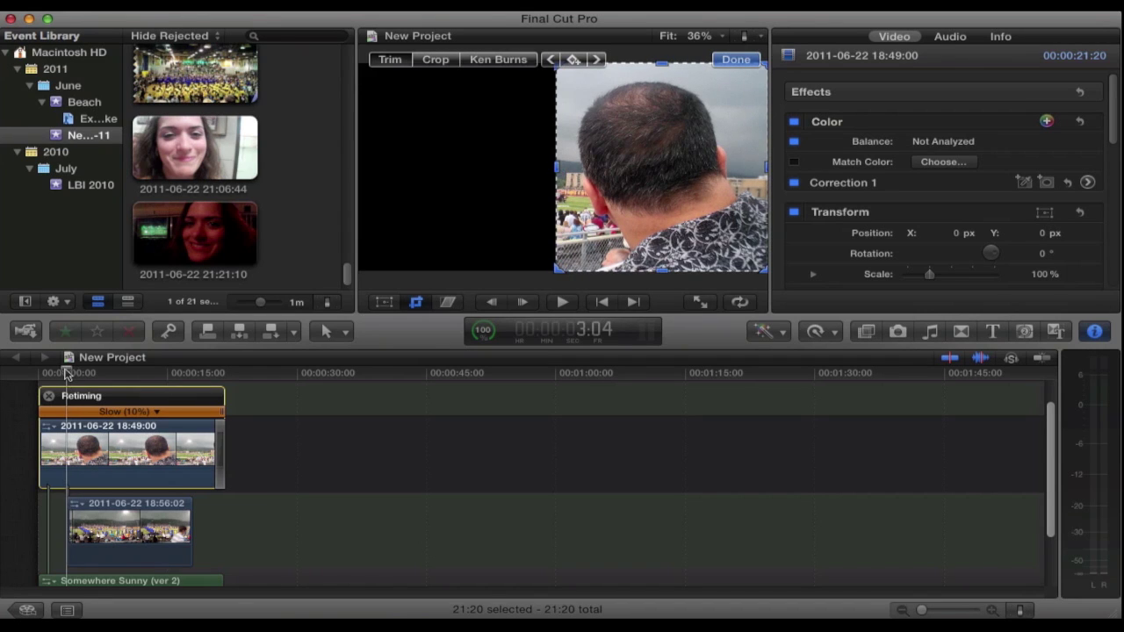
- Add half-frame trim keyframes at 3:04 and 17:27, then move near the slowed clip's end
left_click(573, 60)
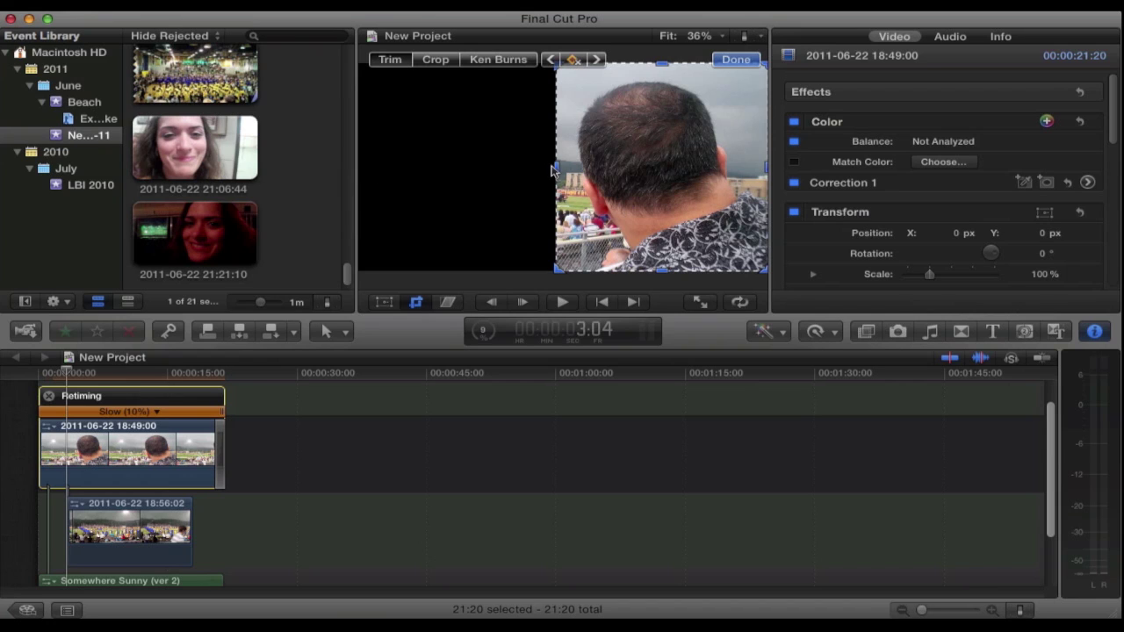
left_click_drag(66, 373, 194, 378)
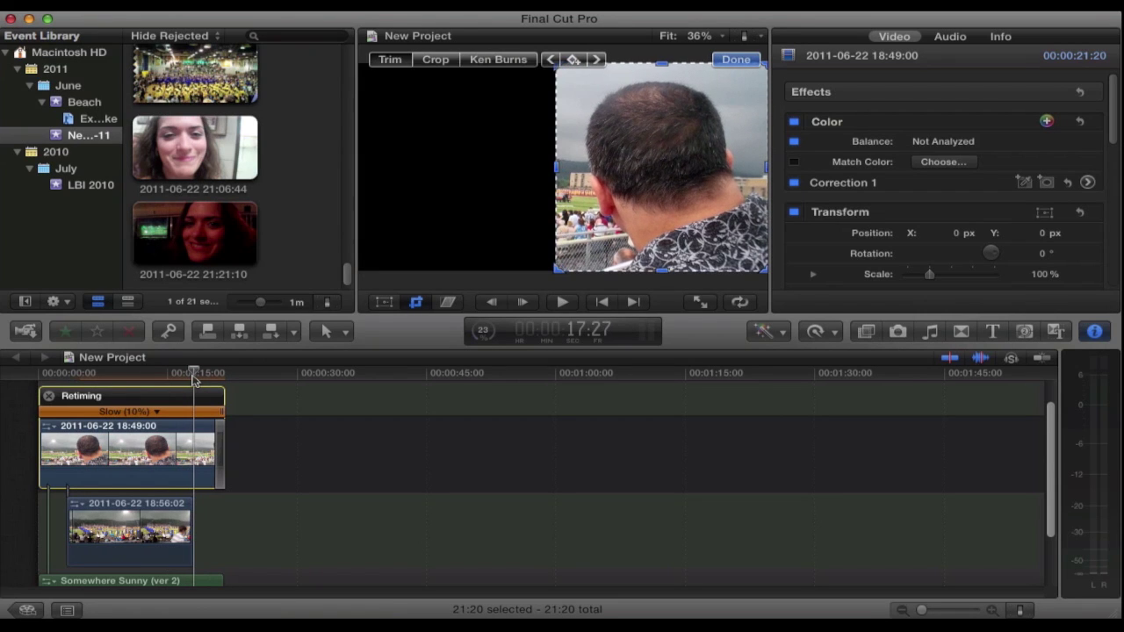
left_click(575, 61)
left_click_drag(195, 375, 219, 376)
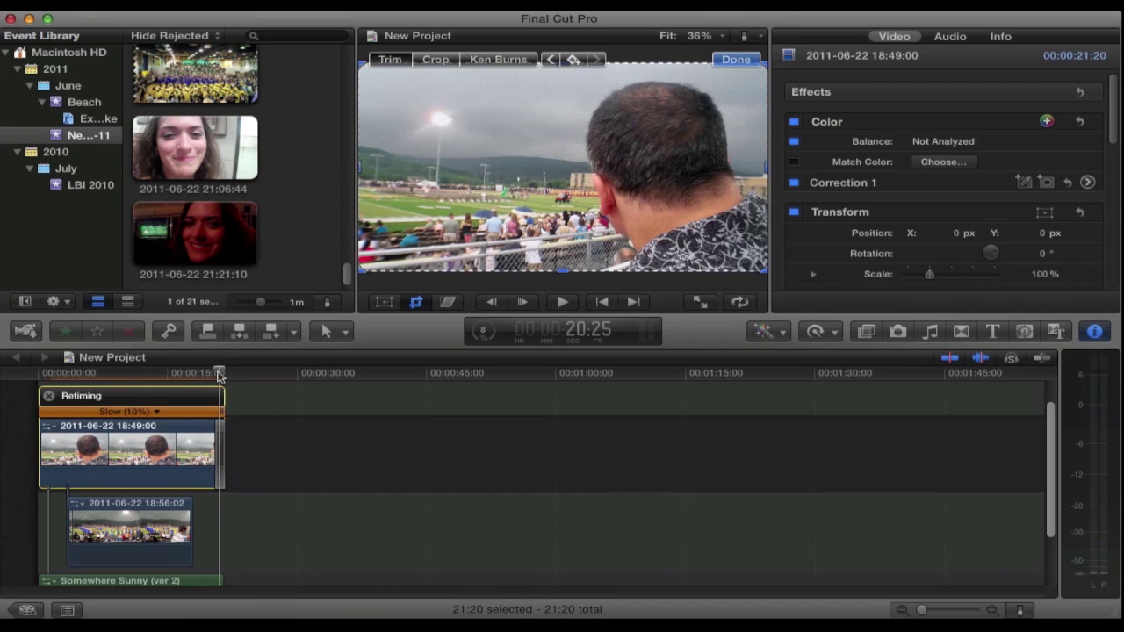
- Keyframe the full-frame trim at the slowed clip's end, then select the lower 18:56:02 clip
left_click(573, 60)
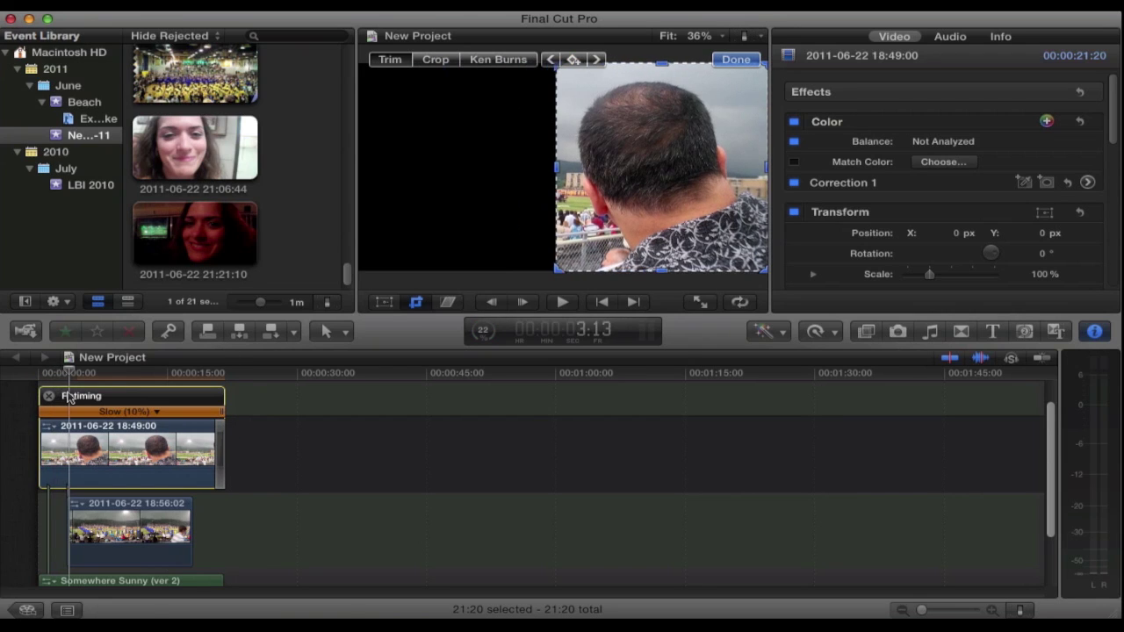
left_click(130, 539)
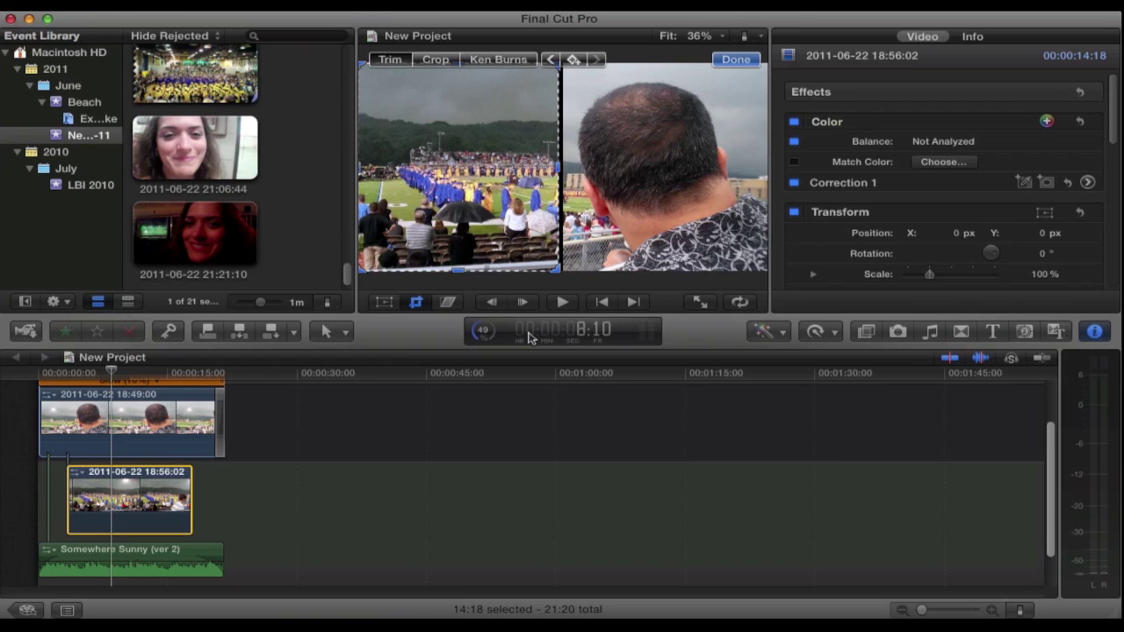
- Keyframe the lower clip's trim at 3:13, adjust its edge, and scrub forward to preview
left_click_drag(113, 376, 66, 376)
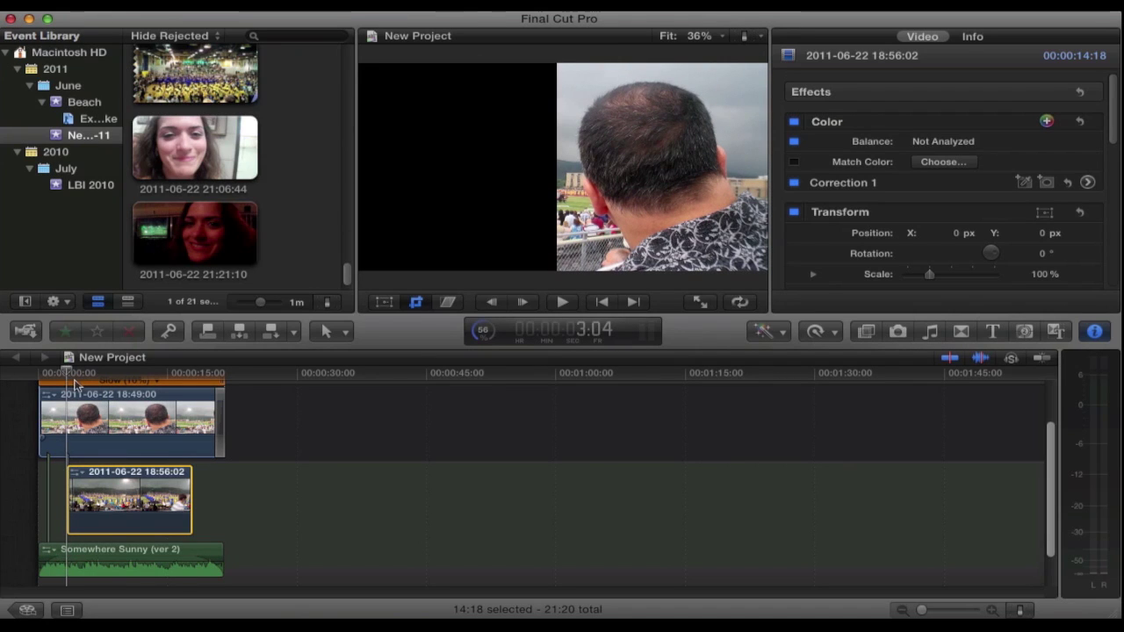
left_click(68, 372)
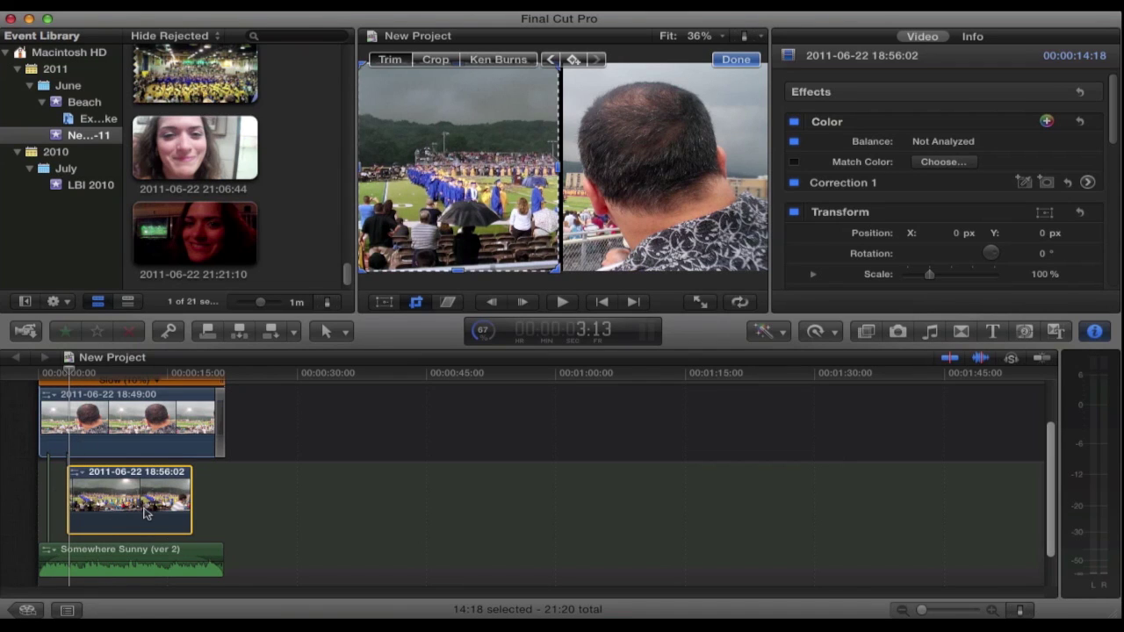
left_click(574, 60)
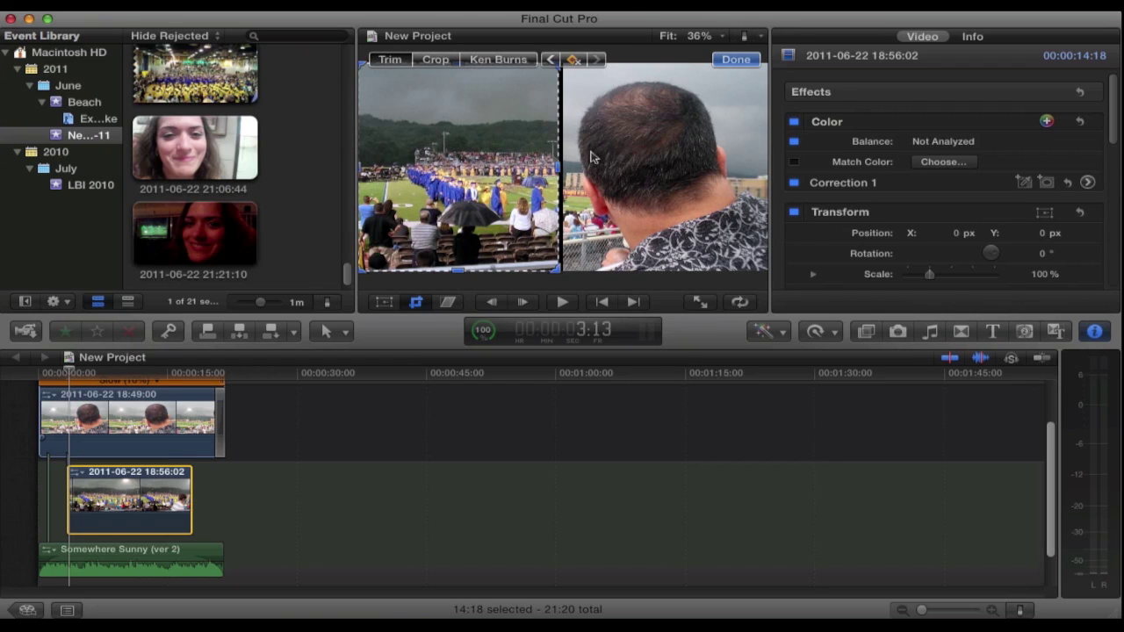
mouse_move(558, 169)
left_mouse_down()
mouse_move(548, 170)
mouse_move(559, 170)
left_mouse_up()
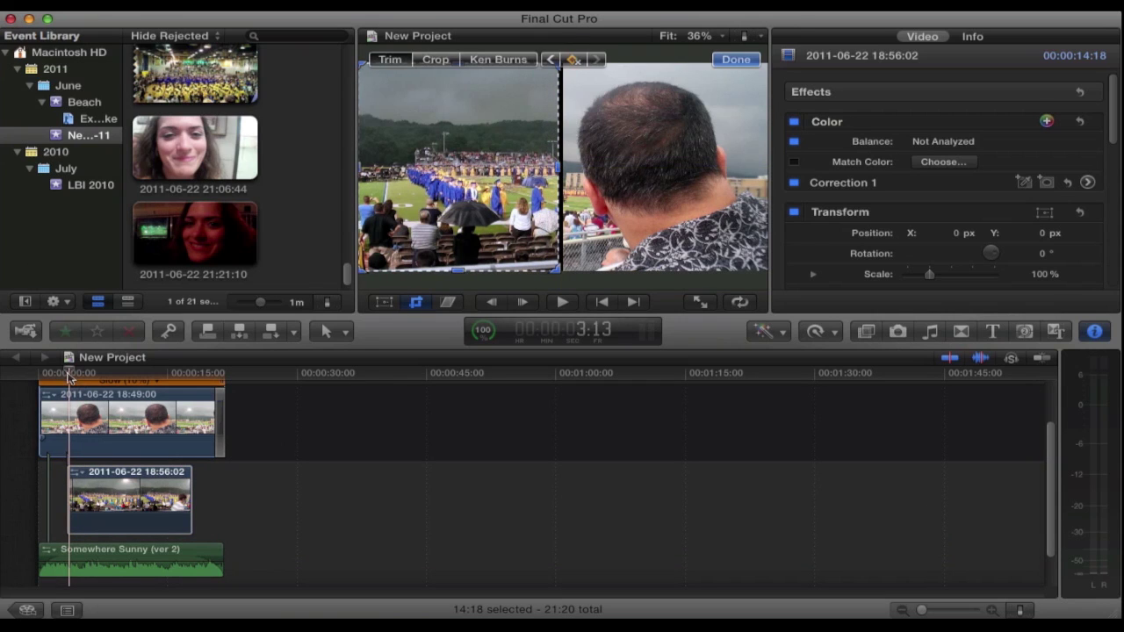
left_click_drag(71, 376, 222, 385)
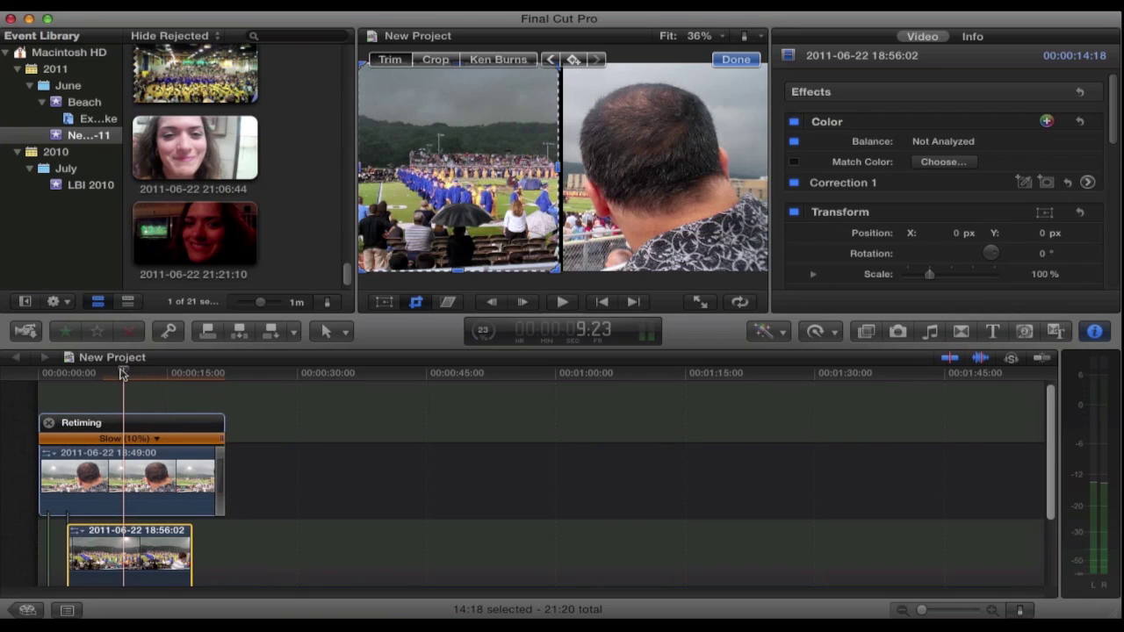
left_click_drag(123, 373, 35, 370)
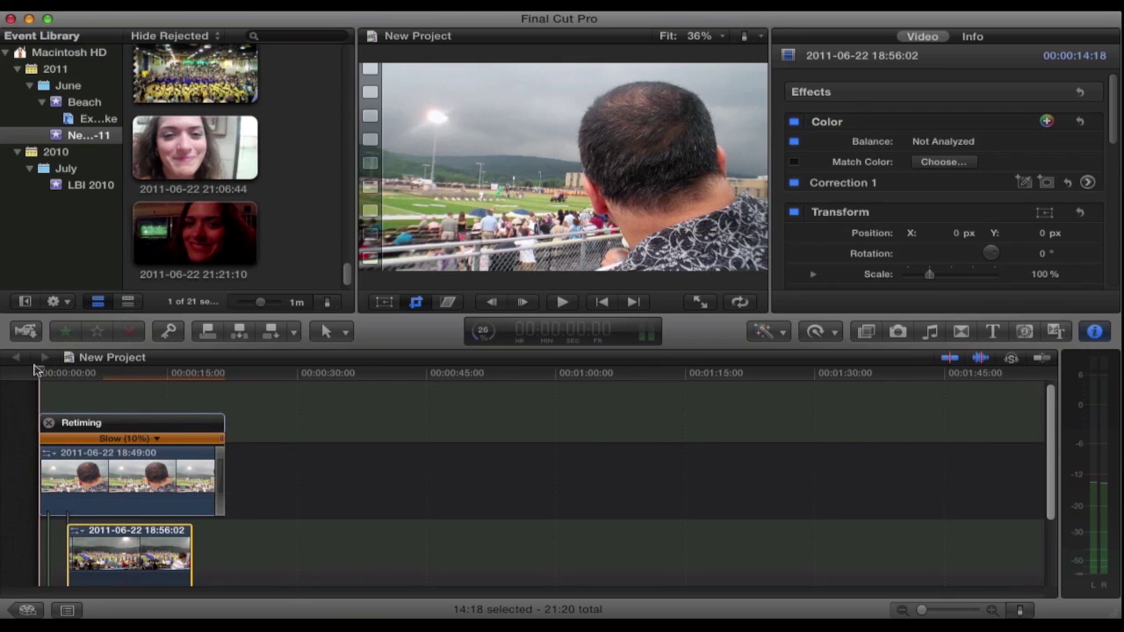